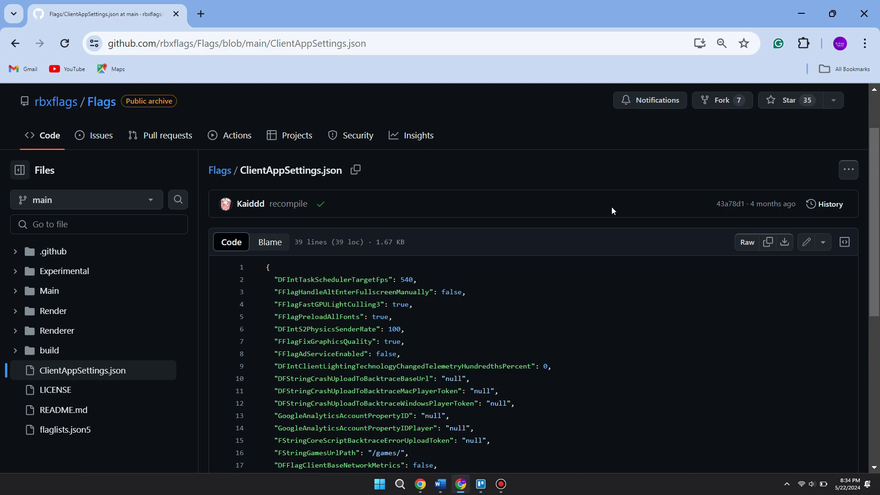
- Scroll through the 39-line rbxflags ClientAppSettings.json flag file on GitHub
{"action": "scroll", "coordinate": [612, 207], "scroll_direction": "down", "scroll_amount": 3}
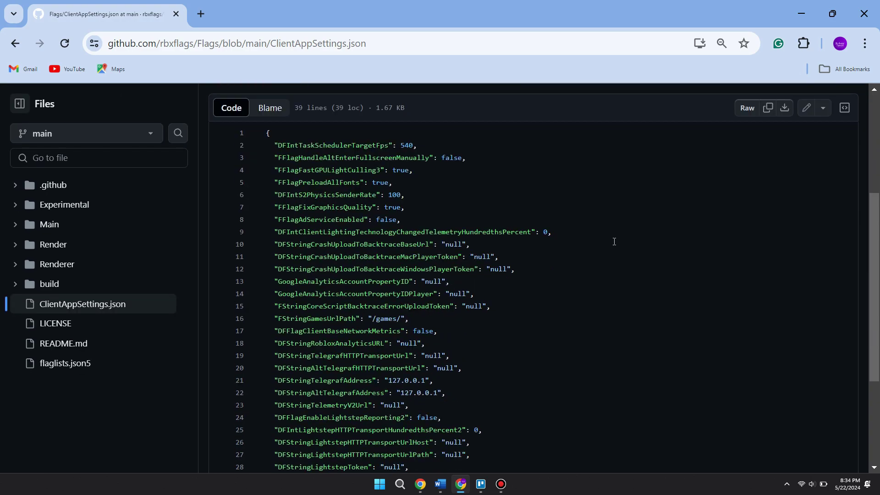
{"action": "scroll", "coordinate": [610, 257], "scroll_direction": "up", "scroll_amount": 5}
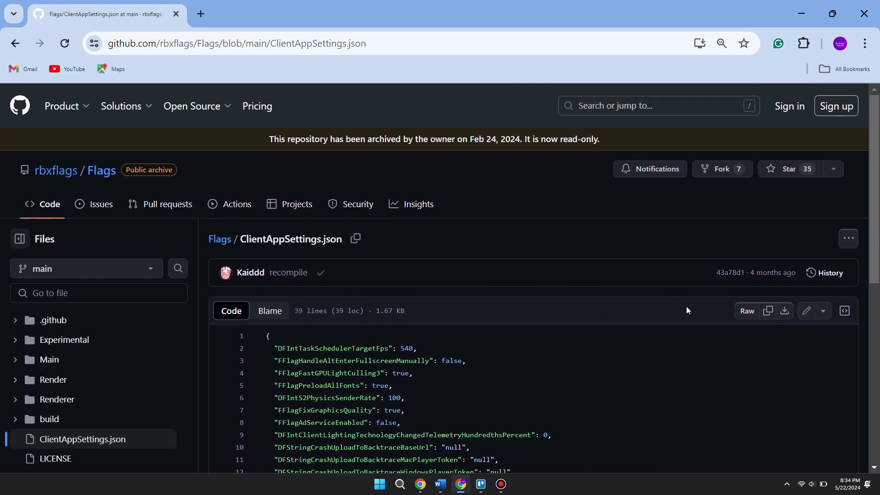
- Copy the raw ClientAppSettings.json contents and create a new text document on the desktop
{"action": "left_click", "coordinate": [769, 314]}
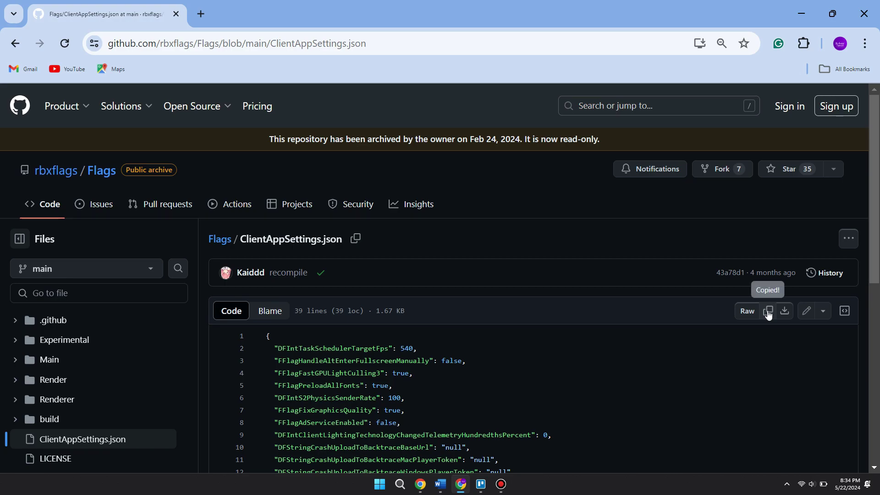
{"action": "left_click", "coordinate": [801, 14]}
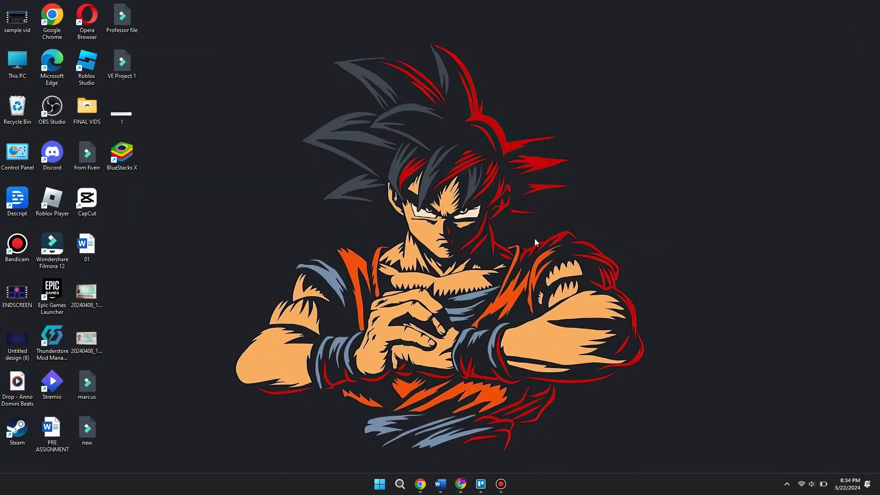
{"action": "right_click", "coordinate": [592, 202]}
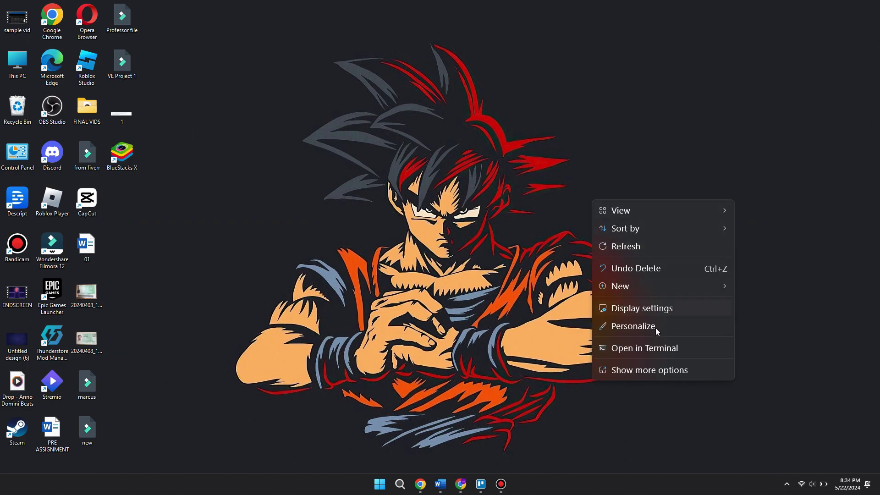
{"action": "mouse_move", "coordinate": [631, 287]}
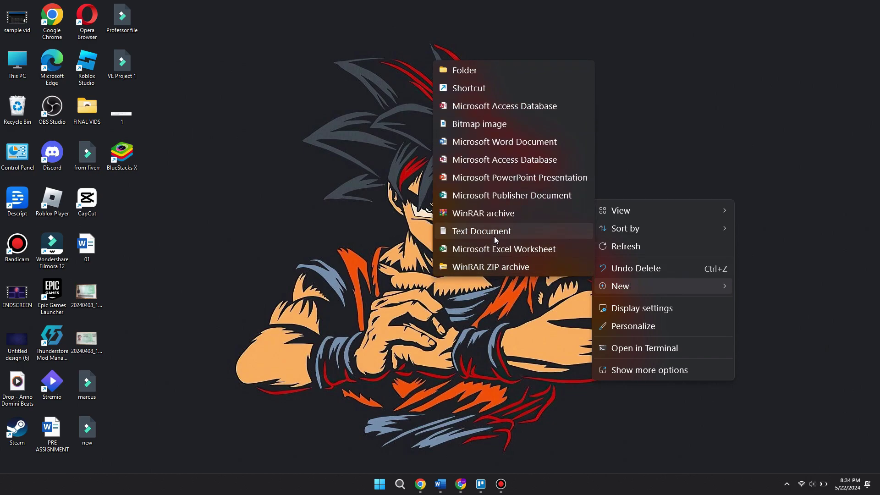
{"action": "left_click", "coordinate": [481, 231]}
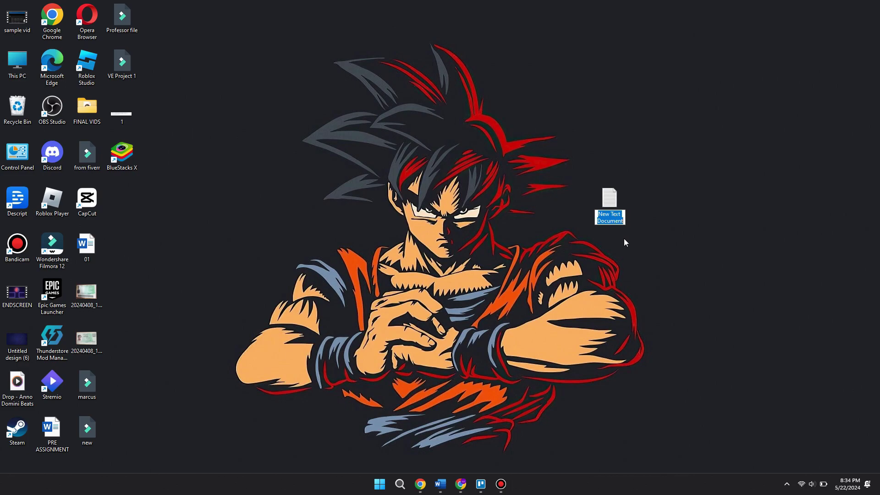
- Name the new text document ClientAppSettings.Json
{"action": "type", "text": "Client"}
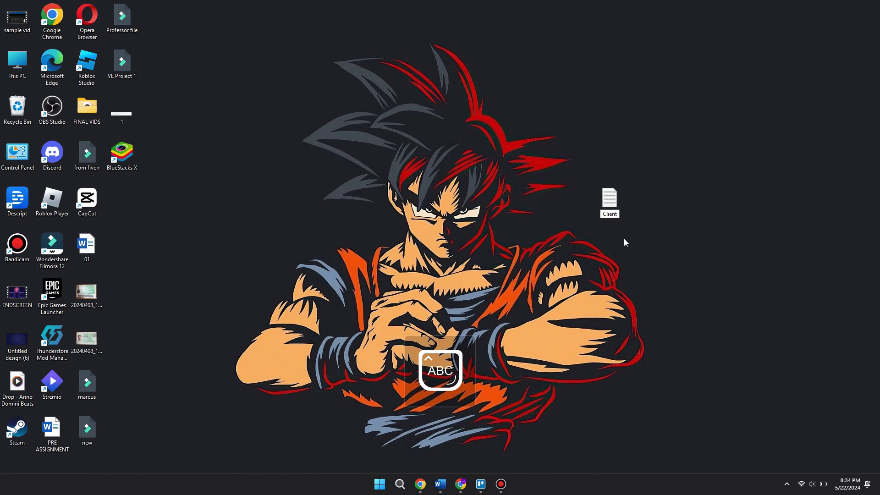
{"action": "type", "text": "AppSettings."}
{"action": "key", "text": "Caps_Lock"}
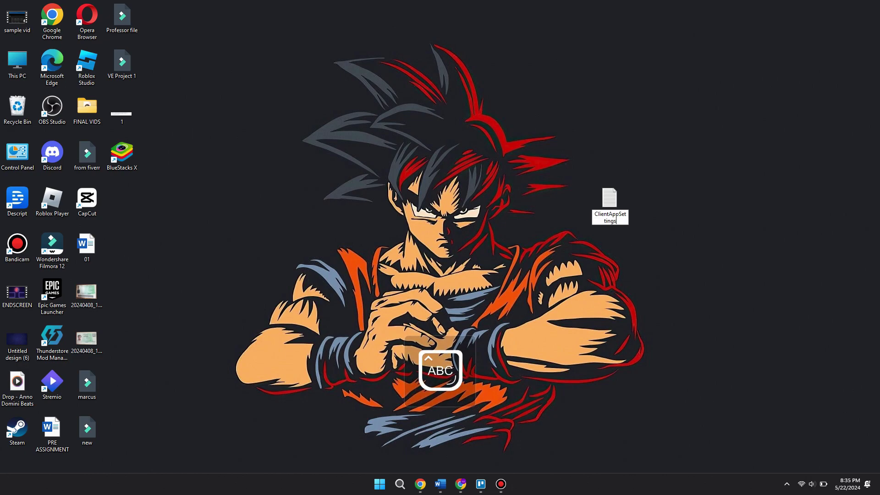
{"action": "type", "text": "J"}
{"action": "key", "text": "Caps_Lock"}
{"action": "type", "text": "son"}
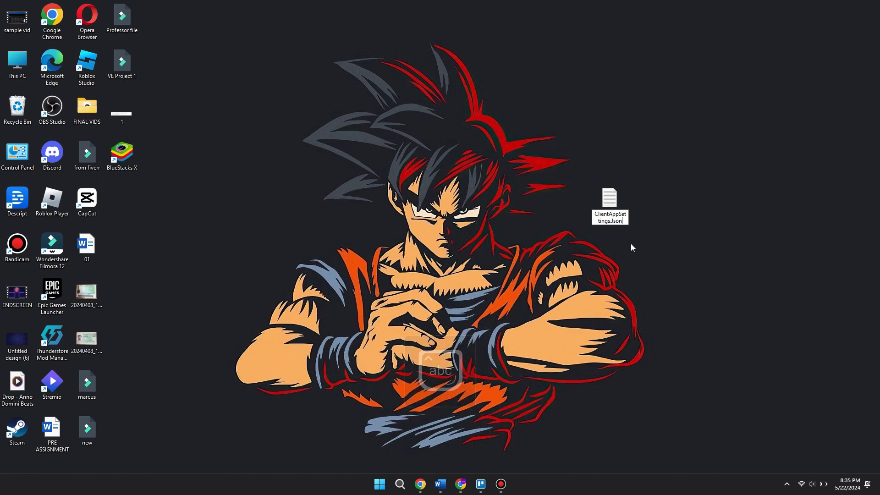
{"action": "key", "text": "Return"}
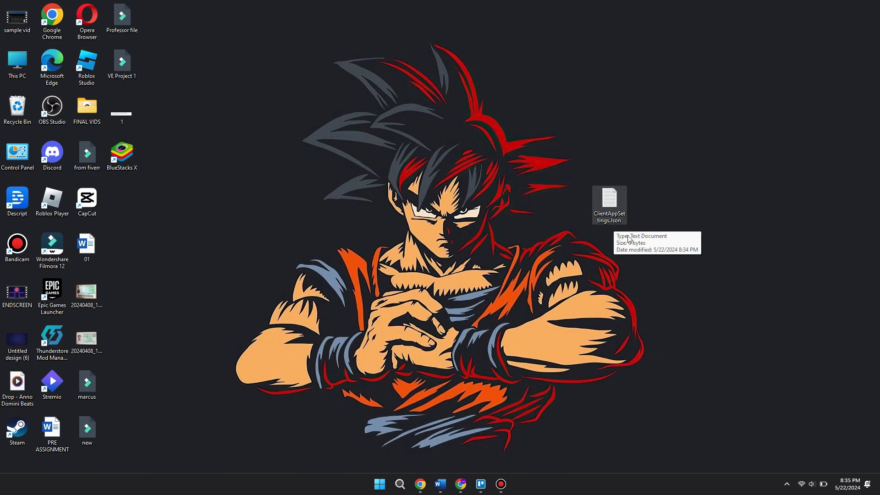
- Open ClientAppSettings.Json in Notepad and paste the copied flags into it
{"action": "left_click", "coordinate": [648, 249]}
{"action": "double_click", "coordinate": [610, 212]}
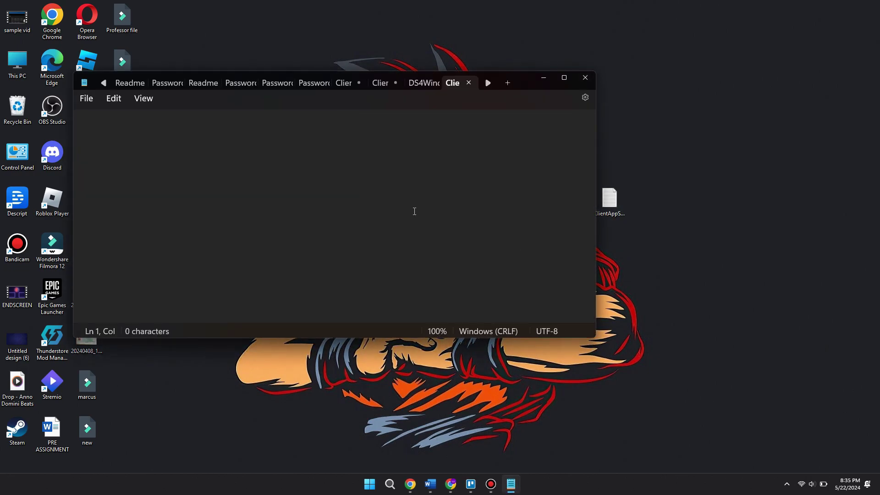
{"action": "key", "text": "ctrl+v"}
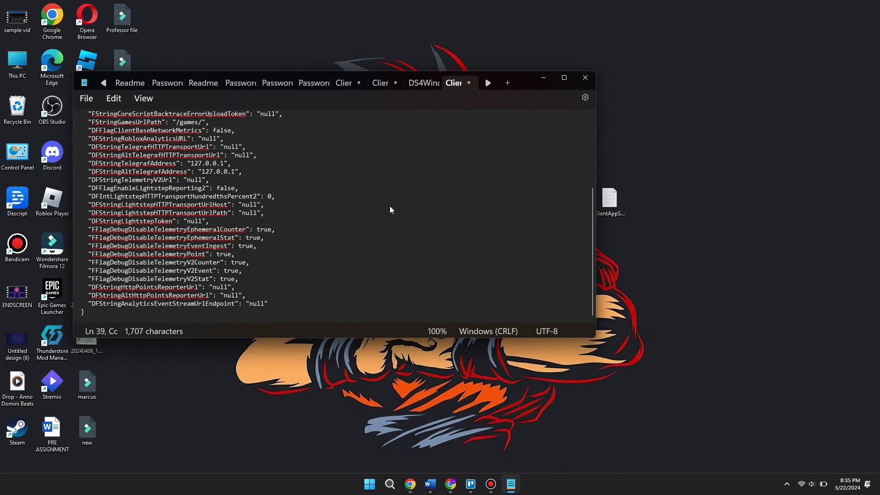
{"action": "scroll", "coordinate": [390, 205], "scroll_direction": "up", "scroll_amount": 5}
{"action": "scroll", "coordinate": [384, 232], "scroll_direction": "down", "scroll_amount": 4}
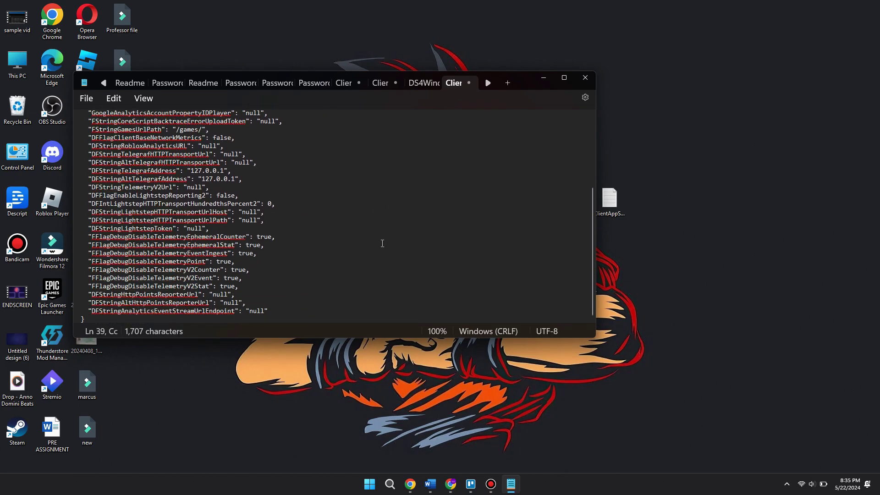
{"action": "scroll", "coordinate": [389, 220], "scroll_direction": "up", "scroll_amount": 4}
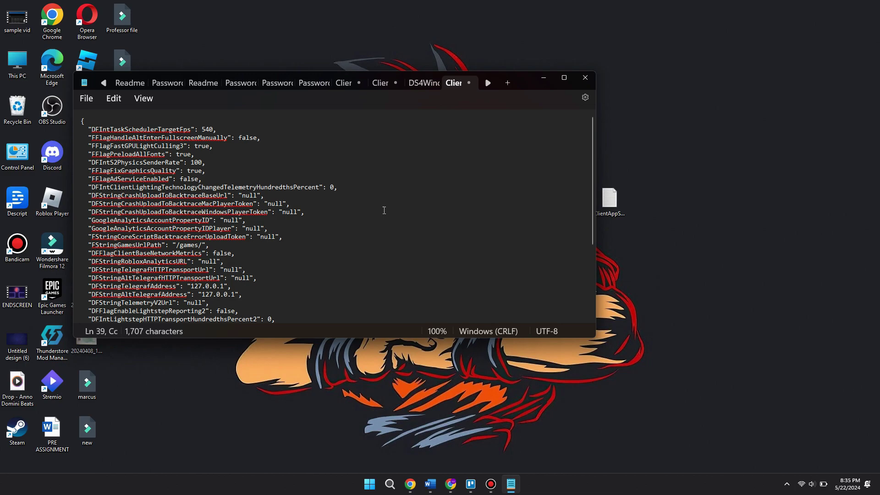
- Change DFIntTaskSchedulerTargetFps from 540 to 240 and close Notepad
{"action": "mouse_move", "coordinate": [213, 130]}
{"action": "left_mouse_down"}
{"action": "mouse_move", "coordinate": [220, 137]}
{"action": "mouse_move", "coordinate": [203, 133]}
{"action": "left_mouse_up"}
{"action": "type", "text": "240"}
{"action": "left_click", "coordinate": [345, 149]}
{"action": "left_click", "coordinate": [584, 79]}
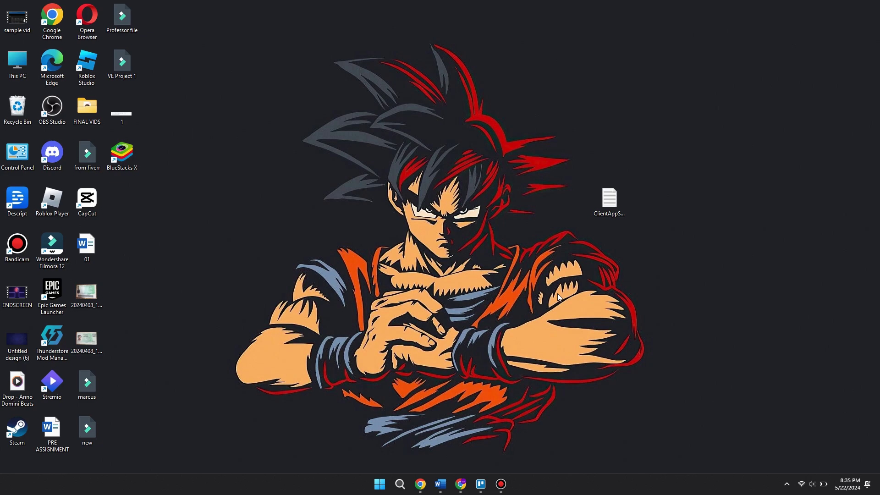
- Search 'ro' and open the file location of the Roblox Player shortcut
{"action": "left_click", "coordinate": [394, 478]}
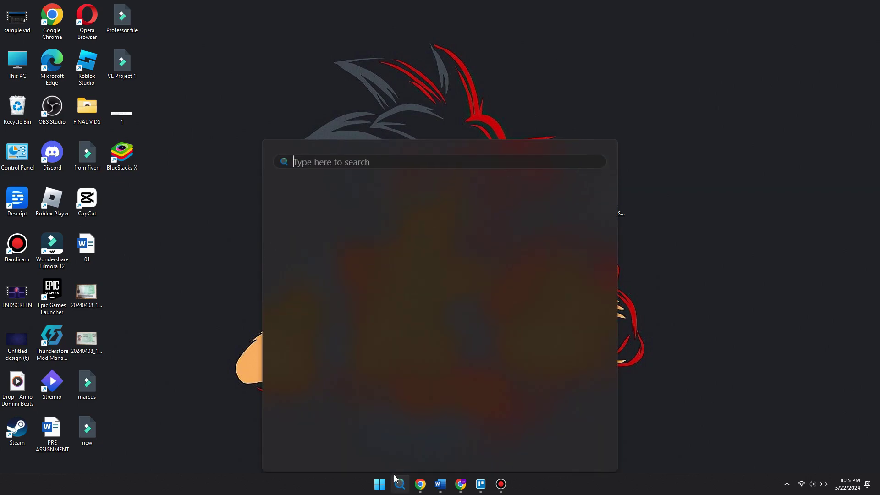
{"action": "type", "text": "roblox Player"}
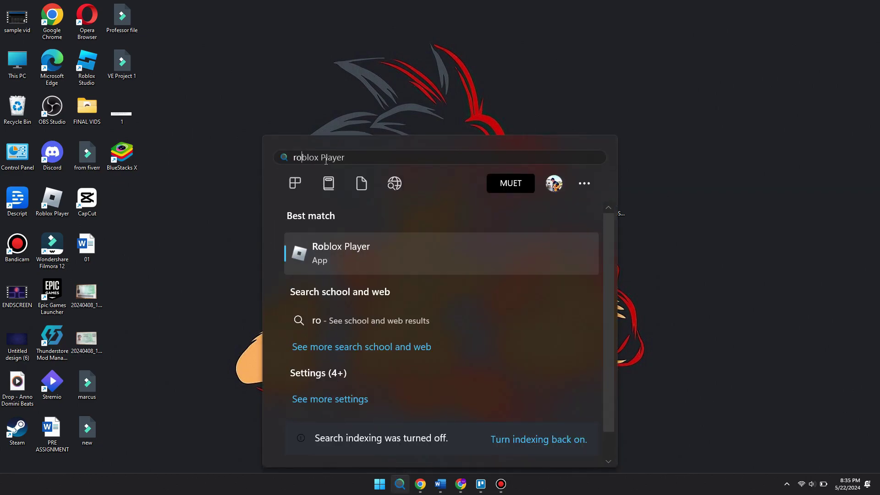
{"action": "right_click", "coordinate": [334, 257]}
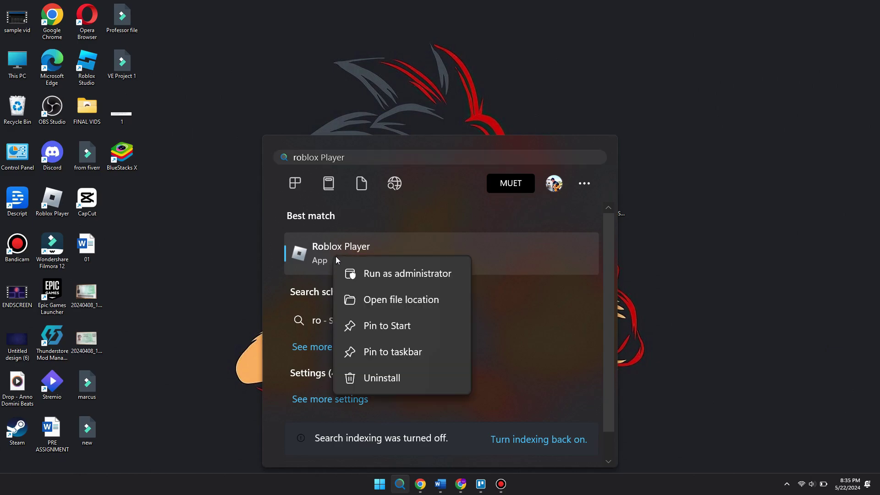
{"action": "left_click", "coordinate": [384, 301]}
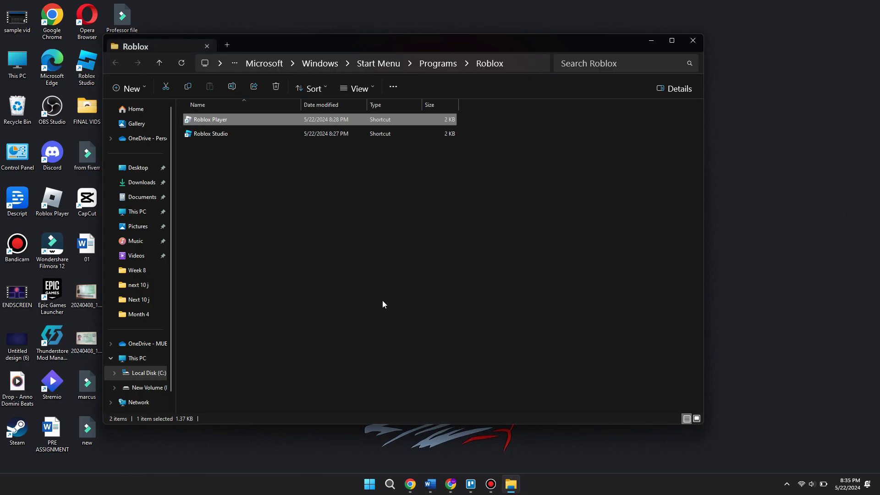
- Go to the Roblox Player install folder, version-d8aa63d3654646d0
{"action": "right_click", "coordinate": [220, 119]}
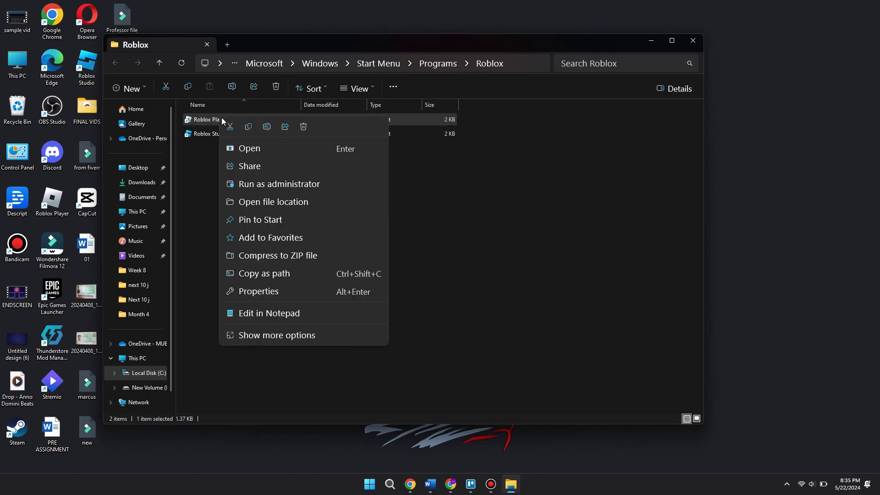
{"action": "left_click", "coordinate": [271, 203]}
{"action": "left_click", "coordinate": [553, 231]}
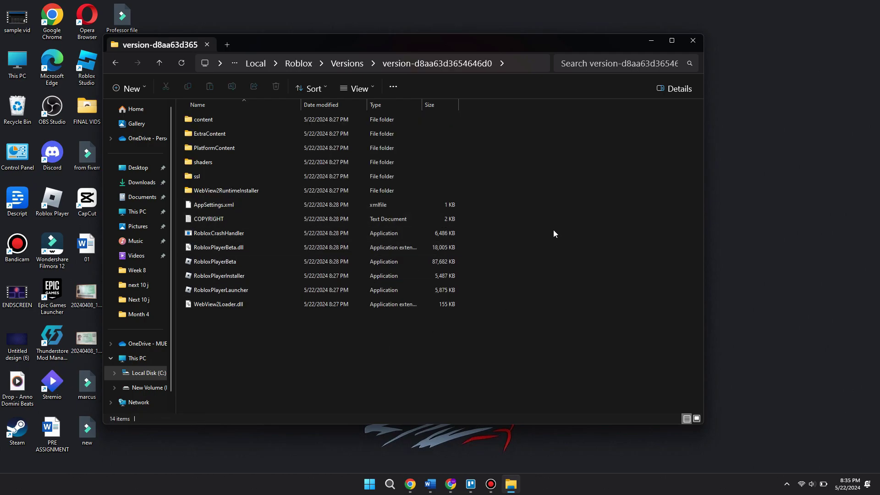
- Create a new folder named 'Client Settings' in the version folder
{"action": "right_click", "coordinate": [529, 222]}
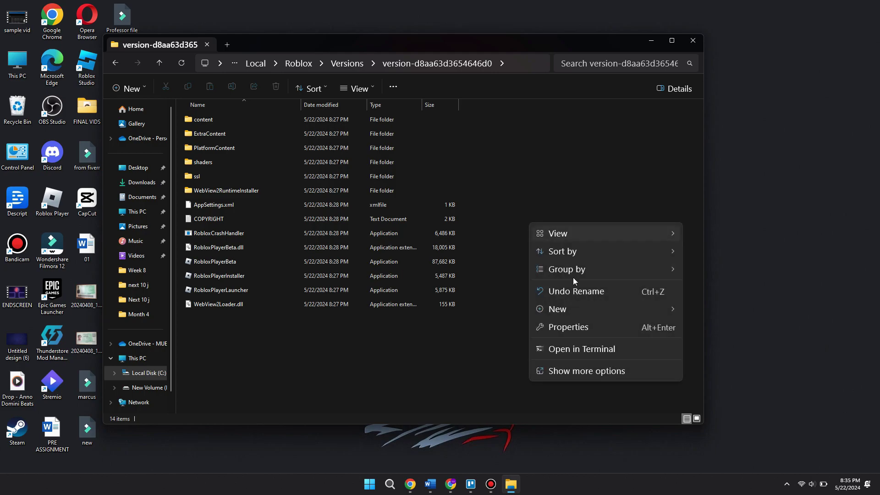
{"action": "mouse_move", "coordinate": [571, 310]}
{"action": "left_click", "coordinate": [711, 93]}
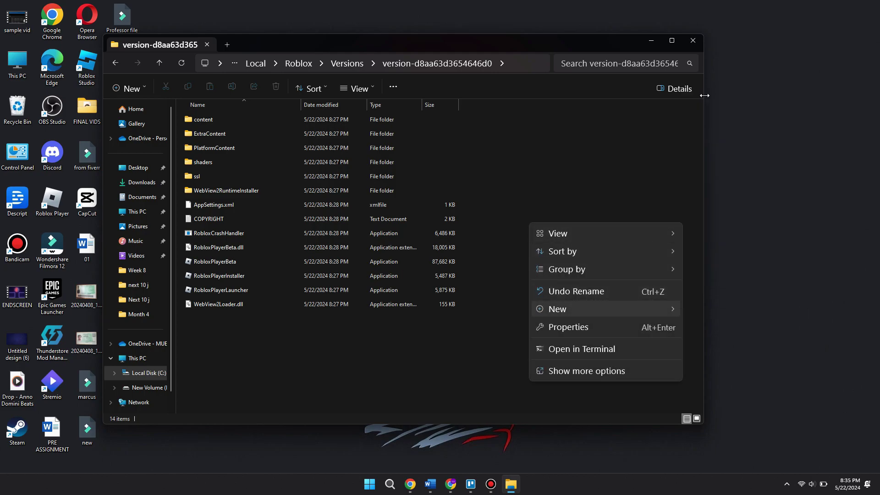
{"action": "type", "text": "C"}
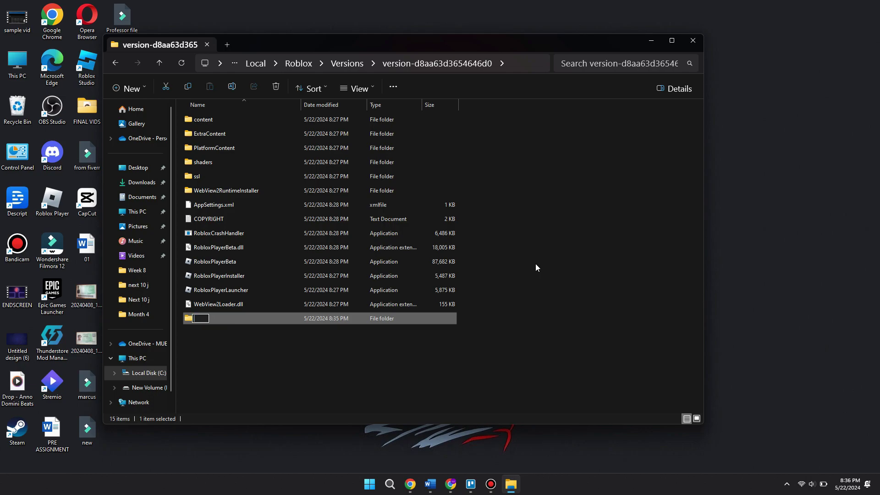
{"action": "key", "text": "Caps_Lock"}
{"action": "key", "text": "Caps_Lock"}
{"action": "type", "text": "lient"}
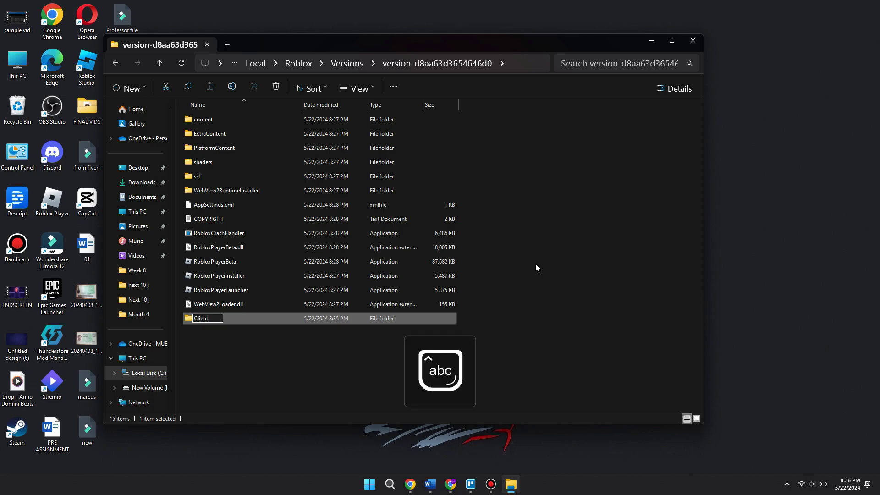
{"action": "key", "text": "Caps_Lock"}
{"action": "type", "text": "S"}
{"action": "key", "text": "Caps_Lock"}
{"action": "type", "text": "ettings"}
{"action": "key", "text": "Return"}
{"action": "left_click", "coordinate": [455, 355]}
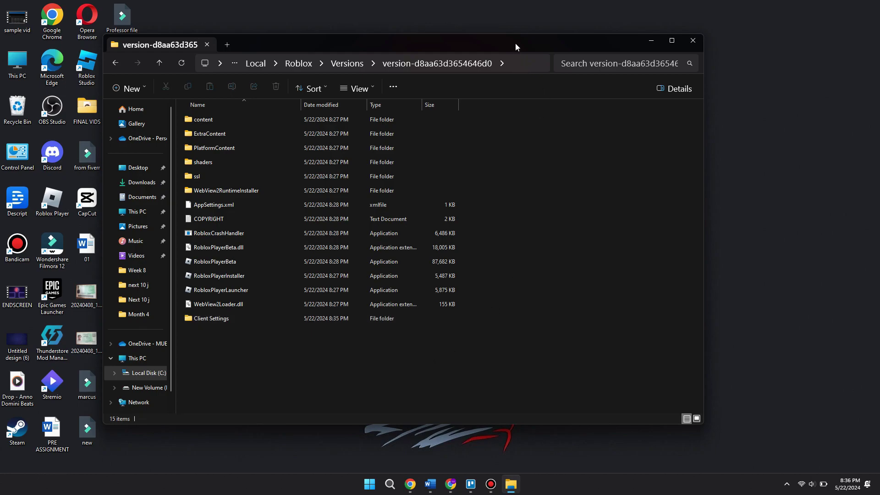
- Drag ClientAppSettings.Json off the desktop into the Client Settings folder, then open that folder
{"action": "left_click_drag", "start_coordinate": [515, 43], "coordinate": [390, 42]}
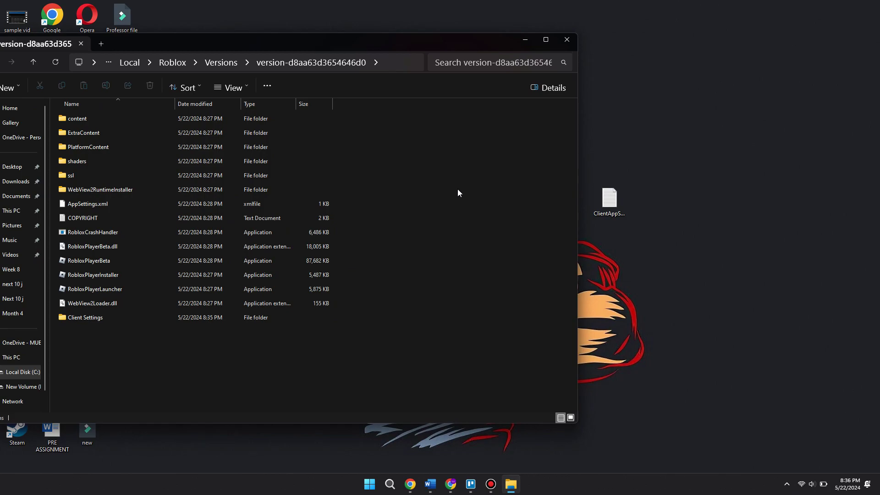
{"action": "left_click_drag", "start_coordinate": [614, 206], "coordinate": [413, 375]}
{"action": "left_click", "coordinate": [472, 274]}
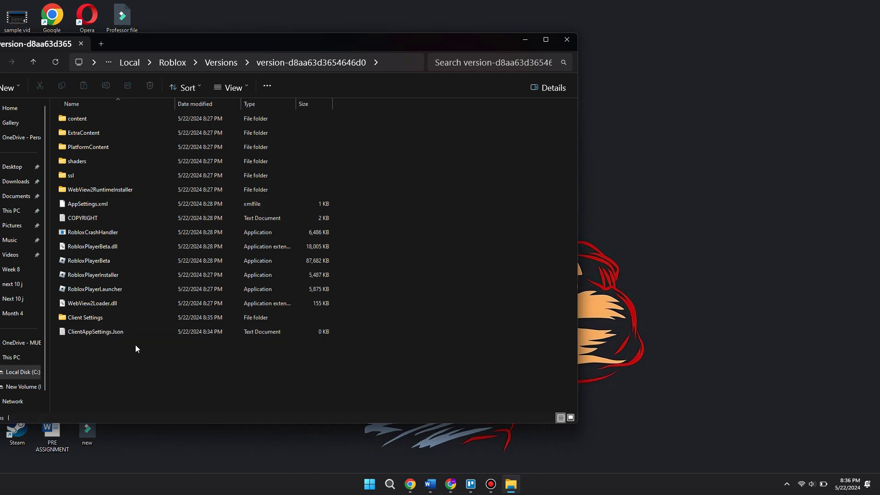
{"action": "left_click_drag", "start_coordinate": [92, 334], "coordinate": [92, 319]}
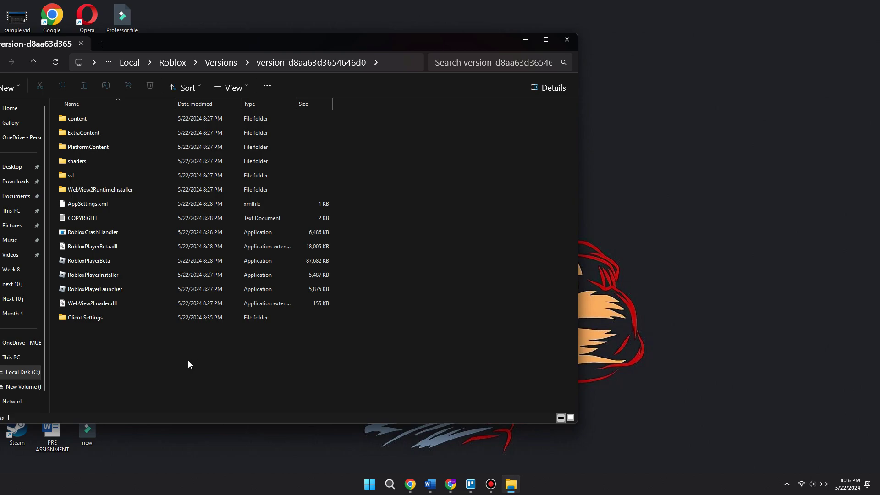
{"action": "double_click", "coordinate": [105, 318]}
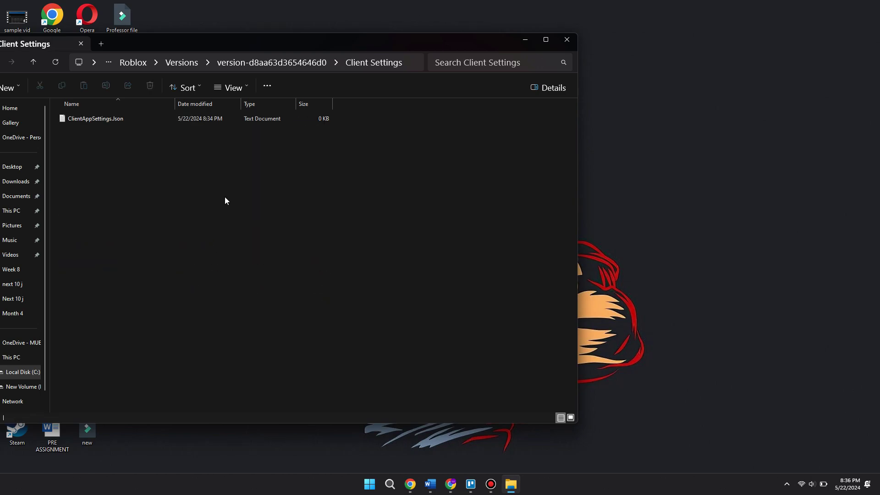
{"action": "left_click_drag", "start_coordinate": [390, 40], "coordinate": [574, 11]}
{"action": "left_click_drag", "start_coordinate": [461, 10], "coordinate": [455, 36]}
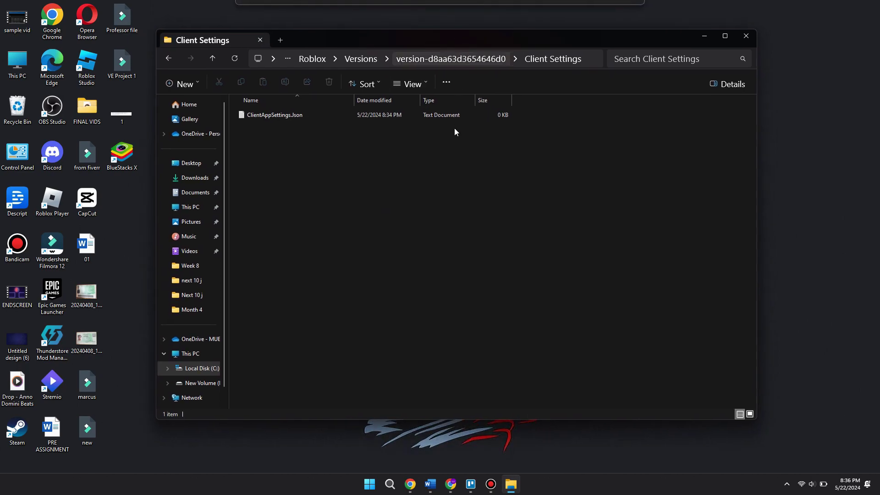